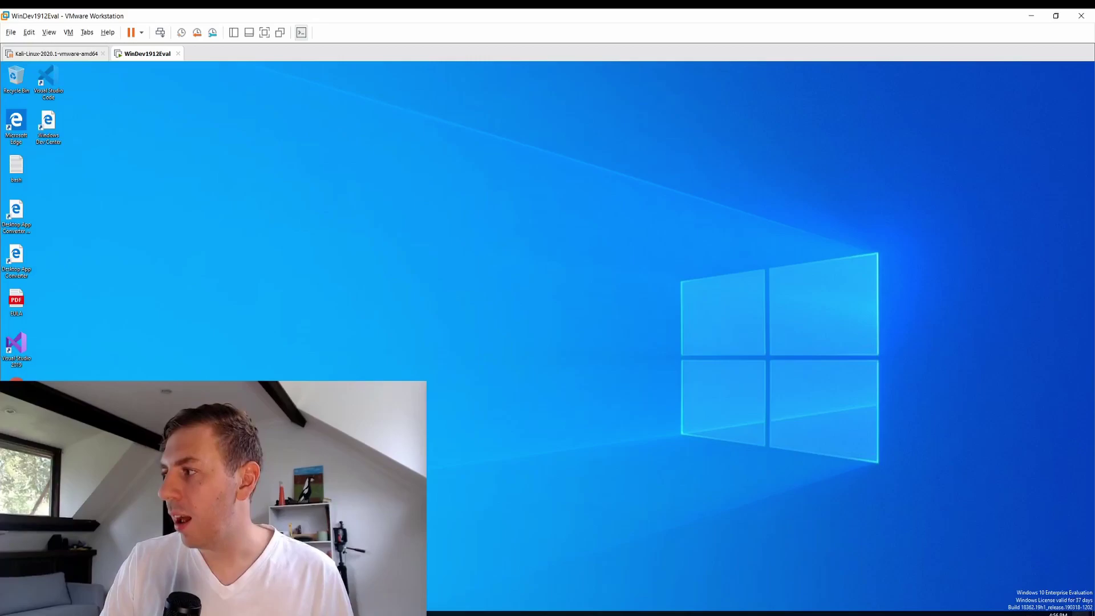
Step: Expand the Action Center's full notification list and scroll through the spam Chrome notifications
left_click(1082, 613)
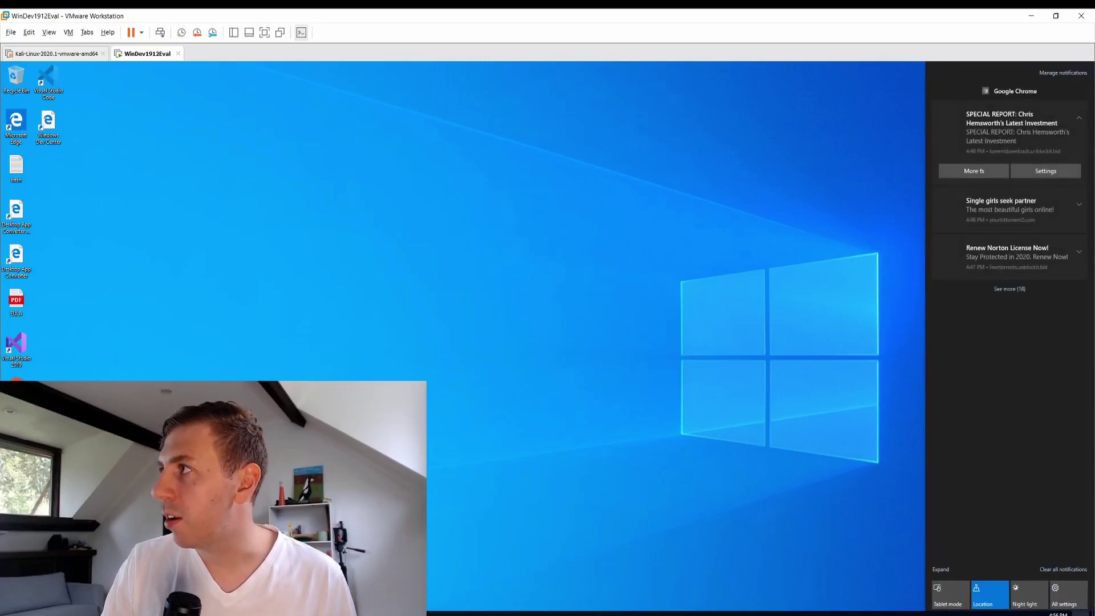
left_click(998, 289)
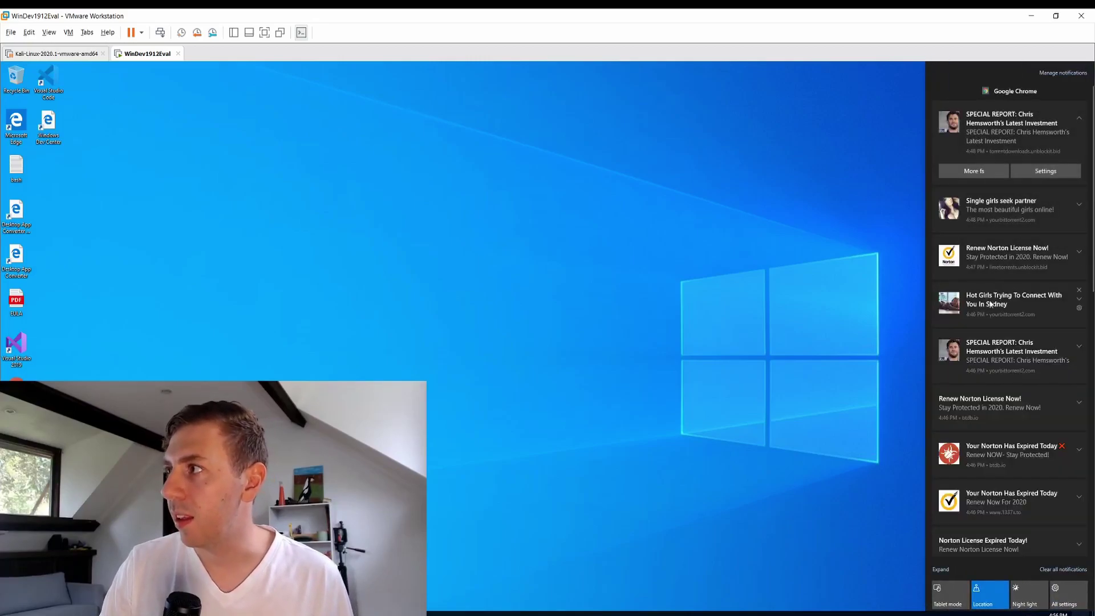
scroll(984, 544, "down", 5)
scroll(983, 544, "down", 3)
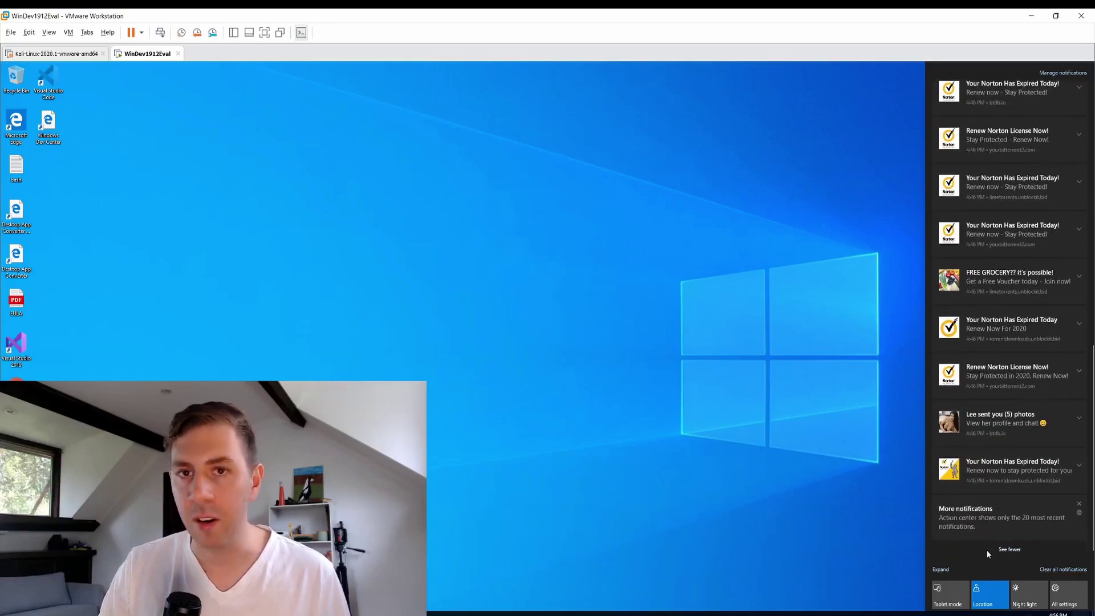
scroll(990, 512, "up", 5)
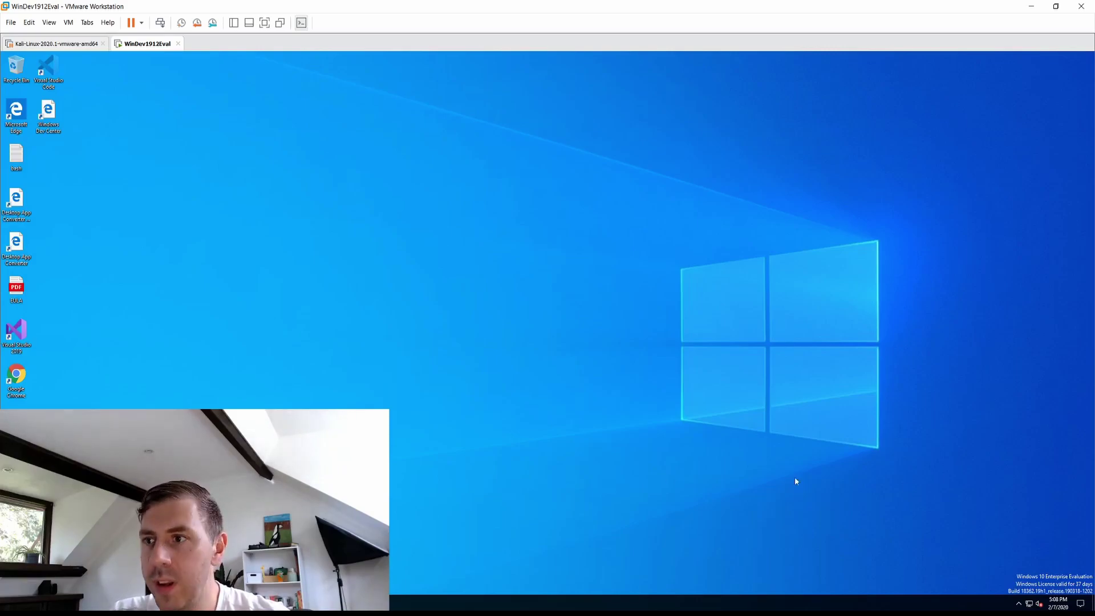
Step: From a Chrome notification's gear options, go to Chrome's notification settings
left_click(1084, 607)
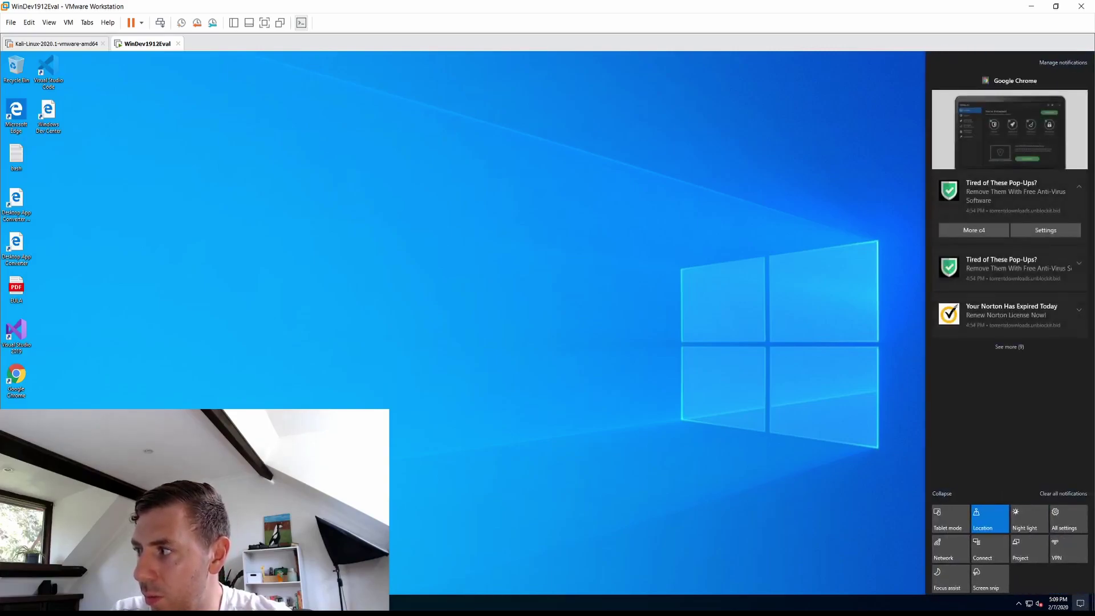
left_click(1009, 346)
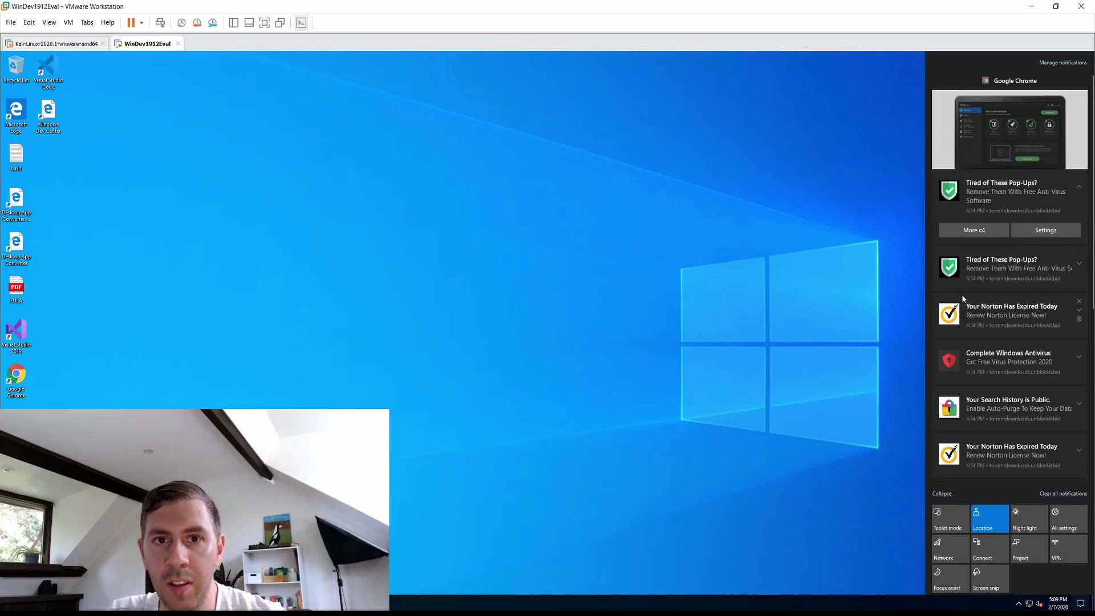
left_click(1079, 198)
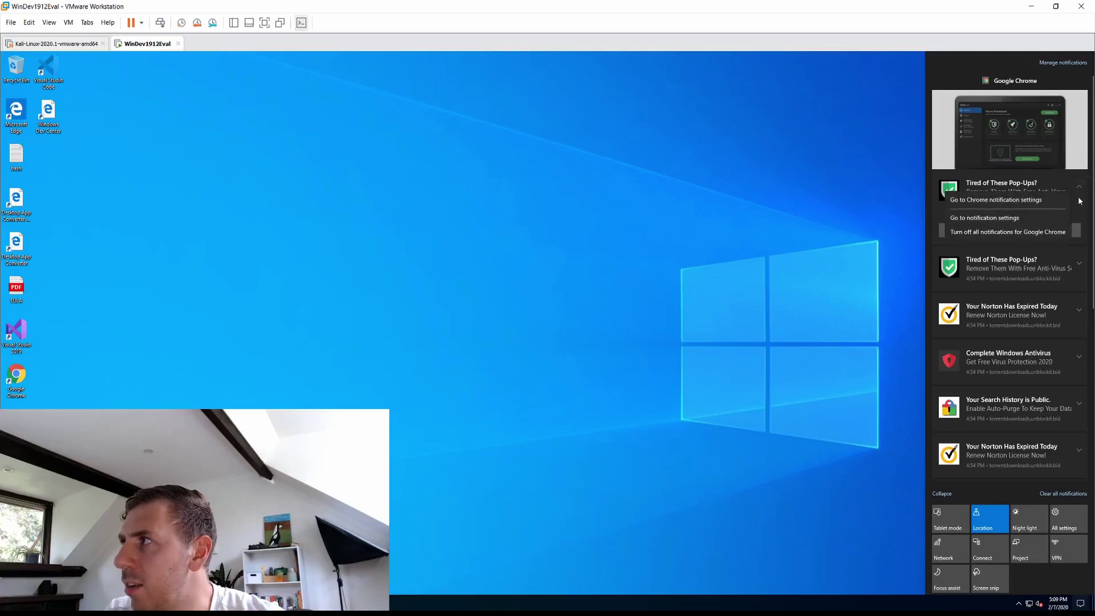
left_click(1013, 201)
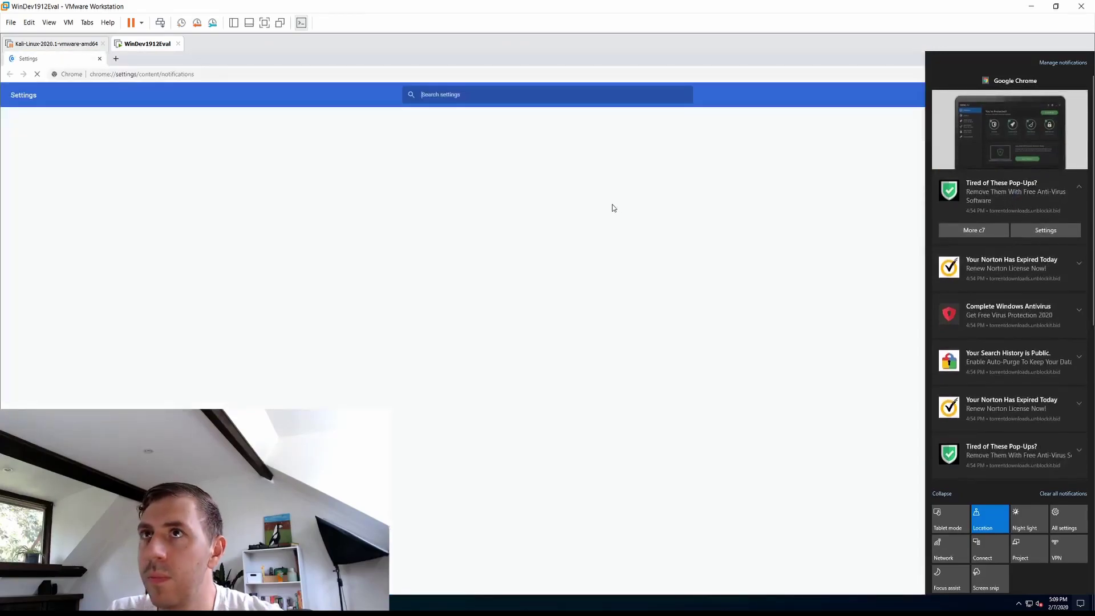
left_click(437, 214)
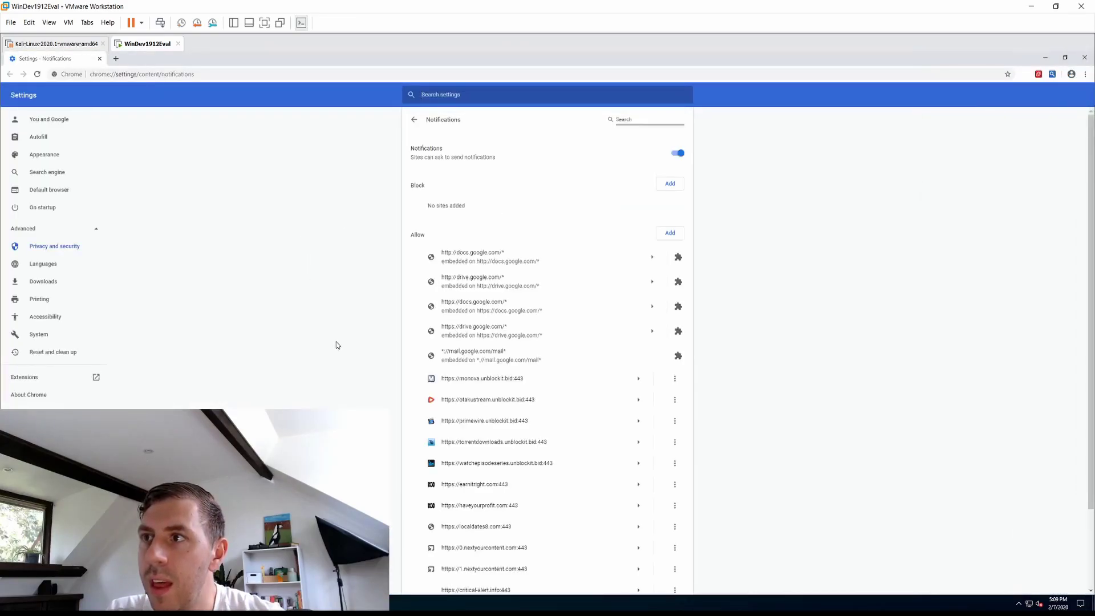
scroll(336, 342, "down", 2)
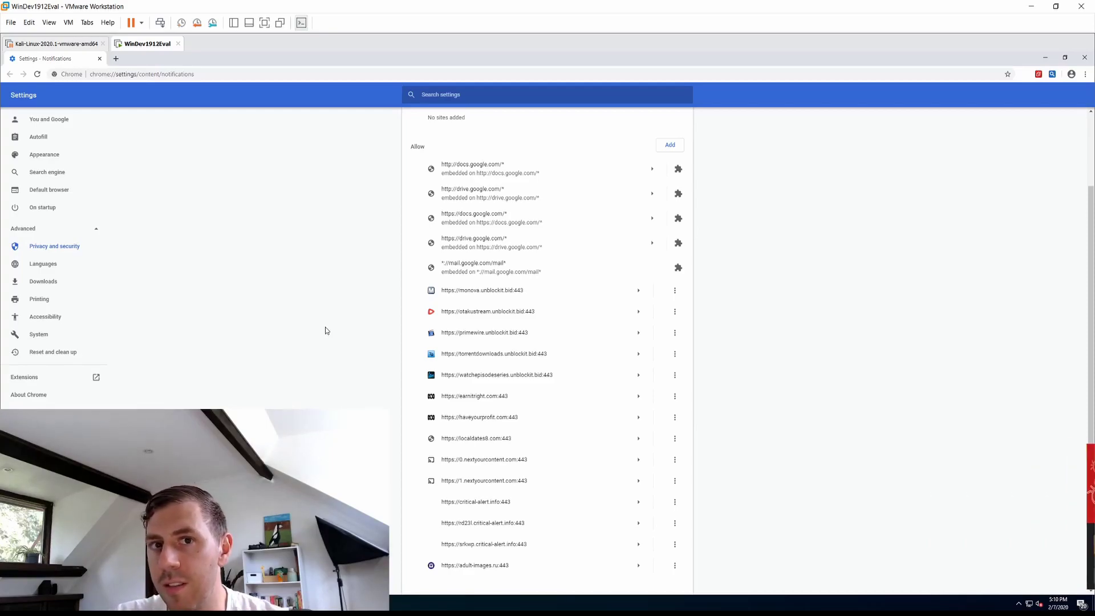
Step: Remove monova.unblockit.bid and otakustream.unblockit.bid from the allowed notification sites
left_click(675, 292)
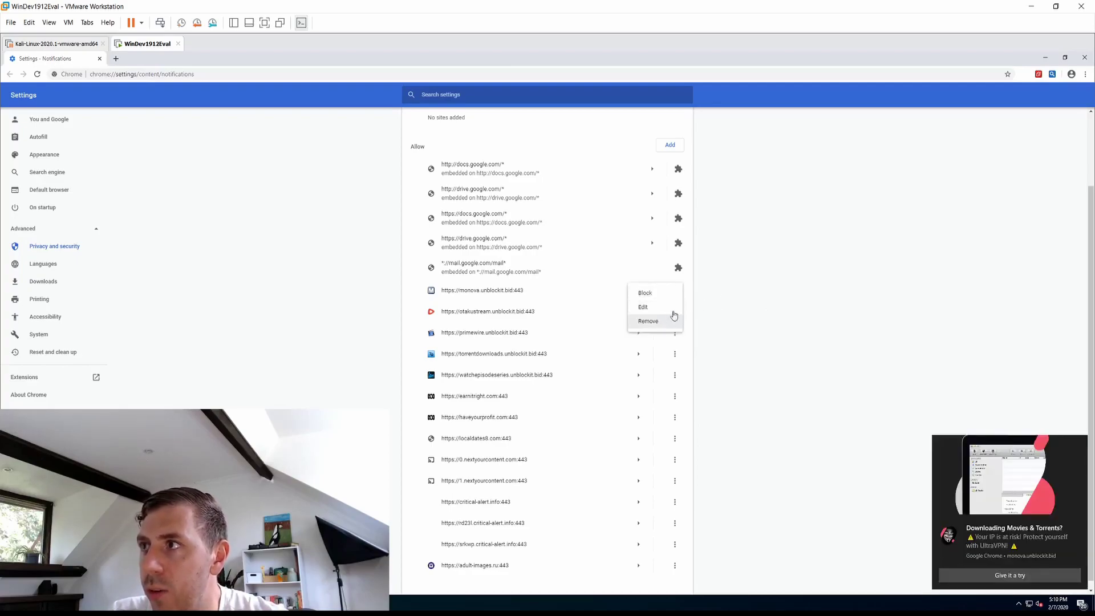
left_click(696, 289)
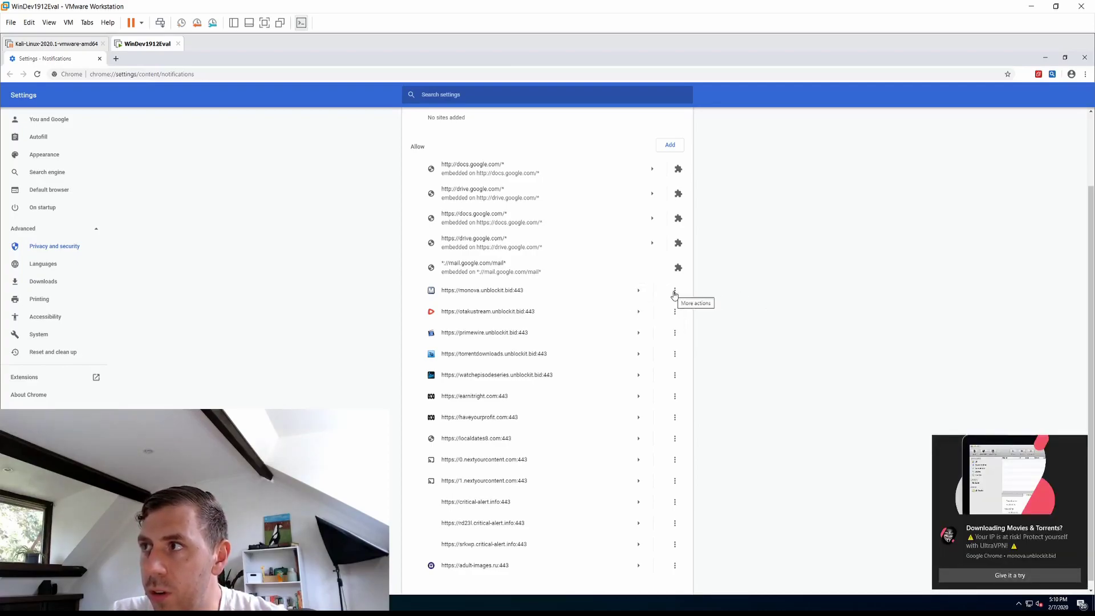
left_click(674, 293)
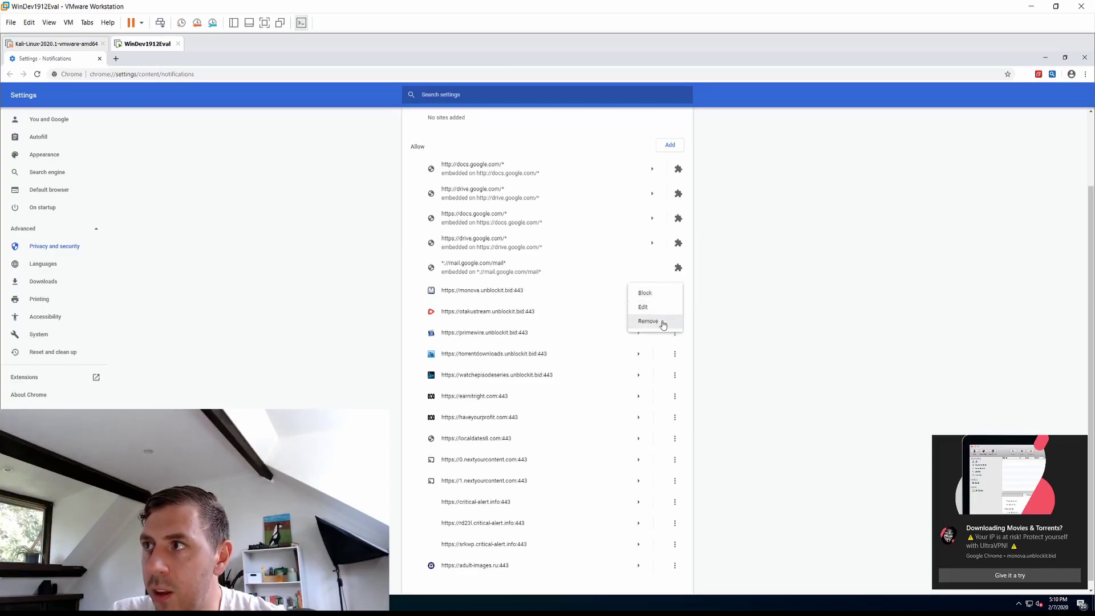
left_click(662, 324)
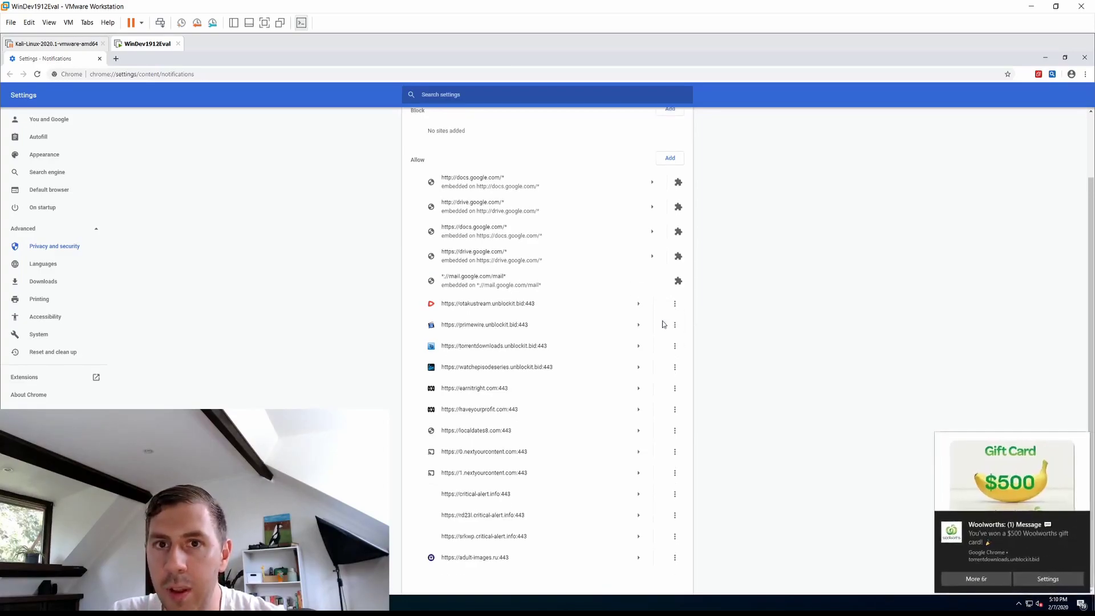
left_click(675, 303)
left_click(675, 337)
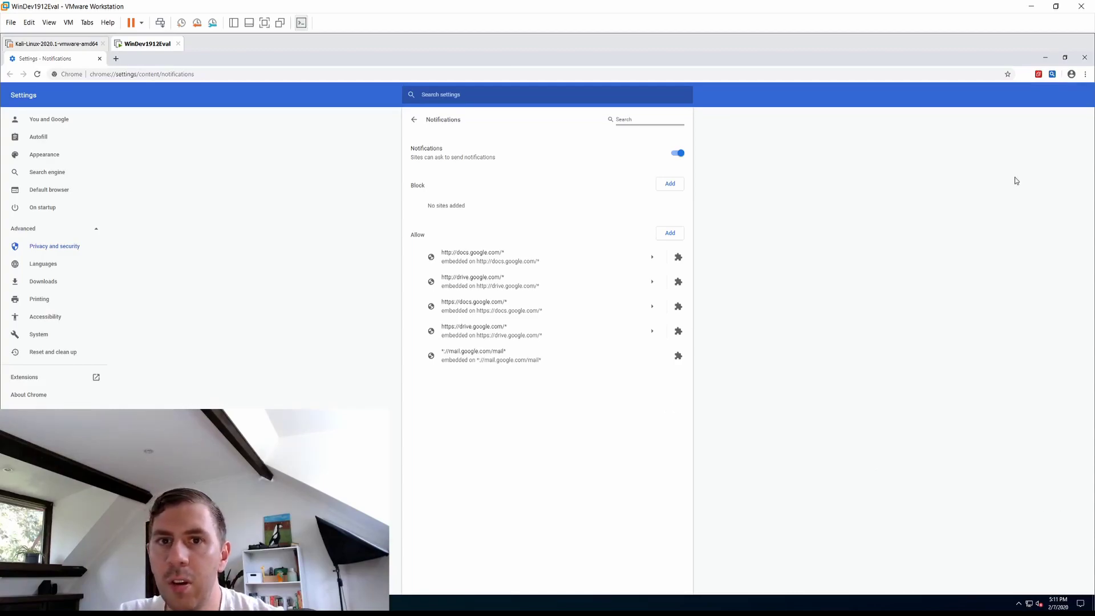
Step: Open Chrome's extensions list via More tools and remove the FreePDFCombiner extension
left_click(1086, 74)
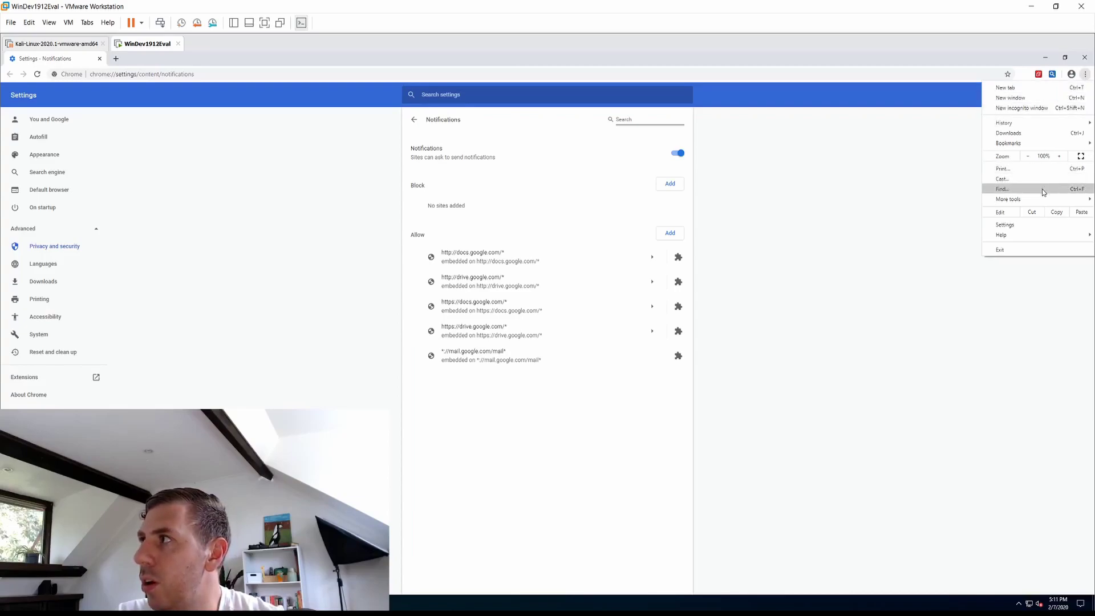
mouse_move(1042, 199)
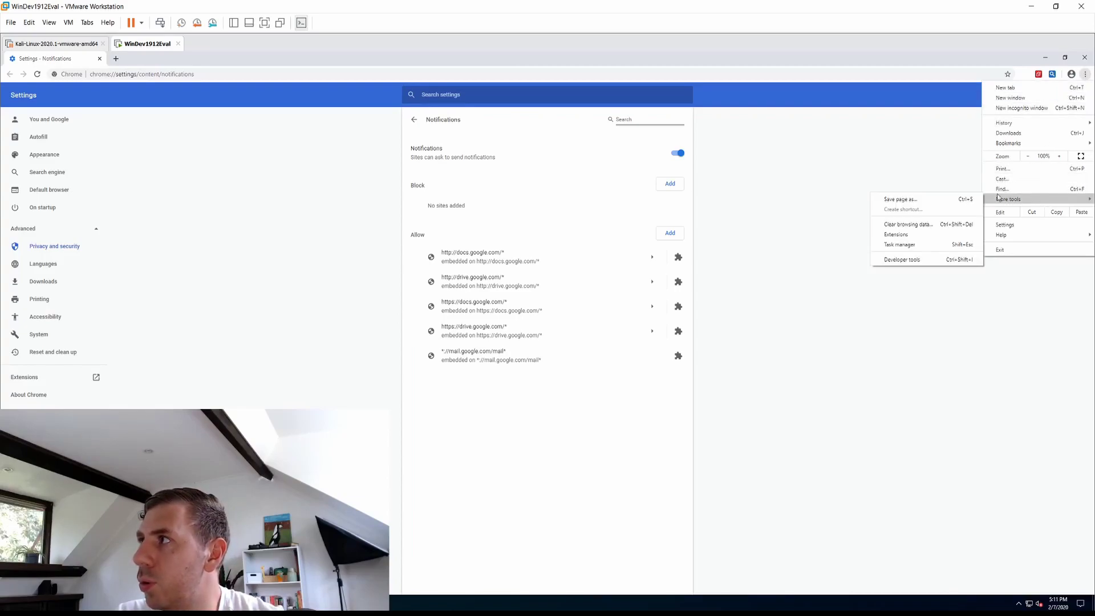
left_click(896, 235)
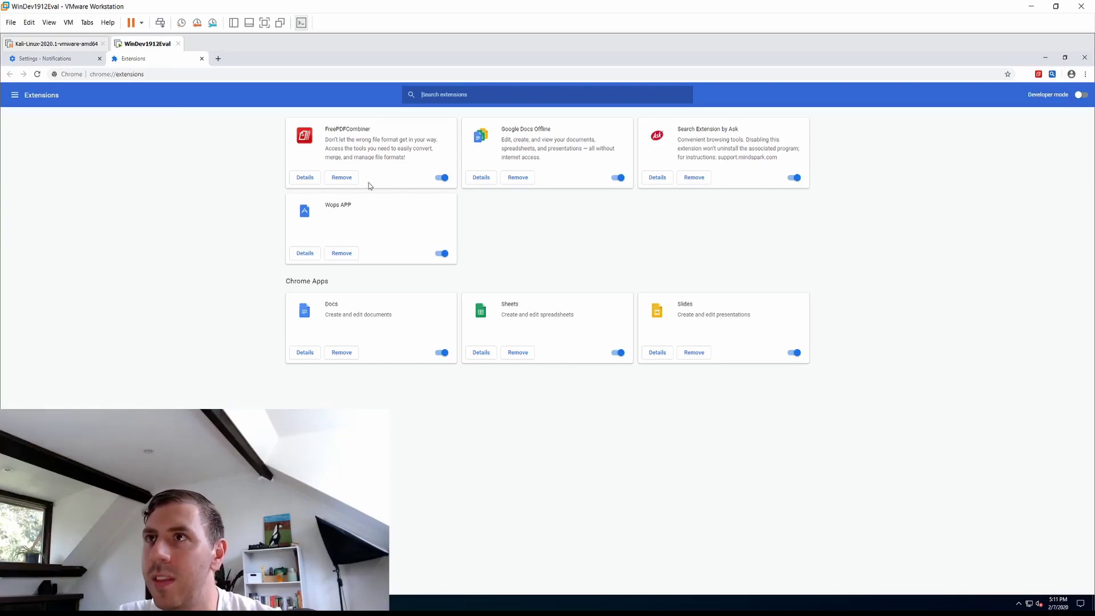
left_click(342, 178)
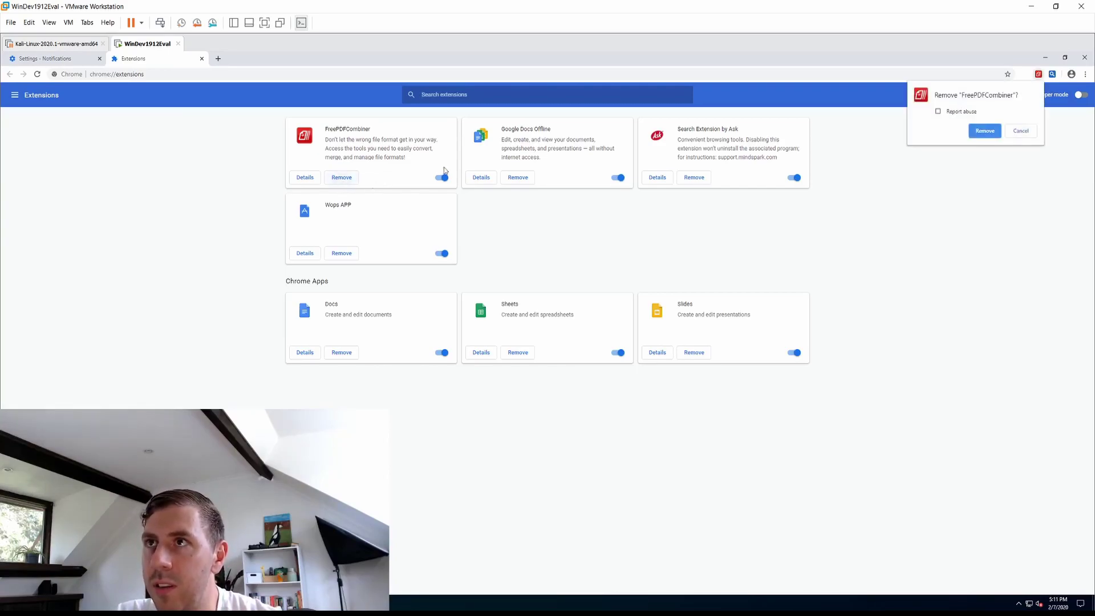
left_click(984, 132)
Step: Remove the Search Extension by Ask and Wops APP extensions
left_click(108, 61)
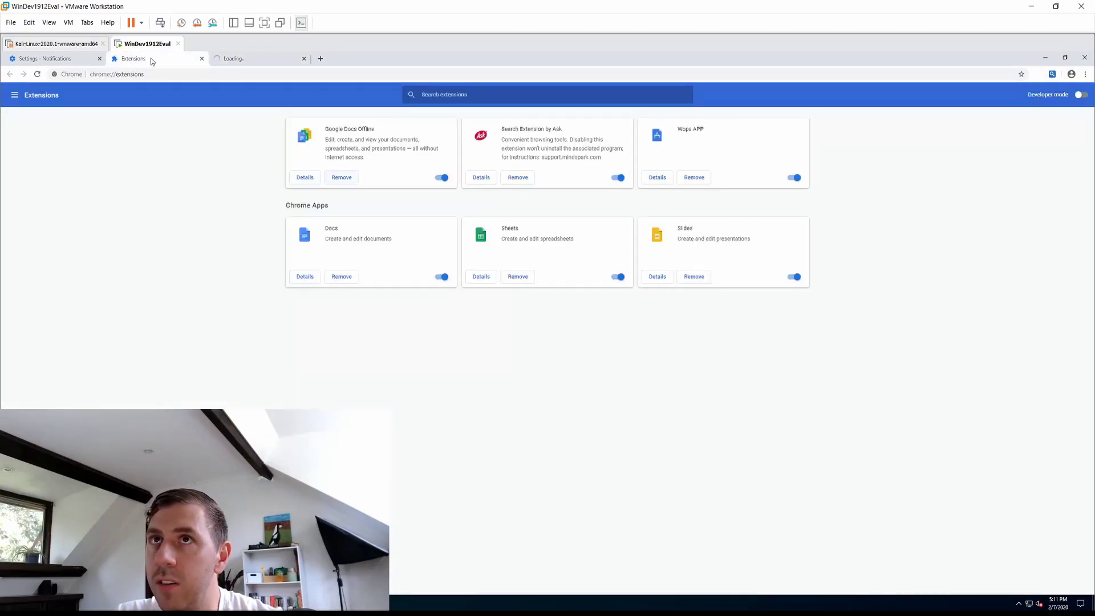
left_click(515, 178)
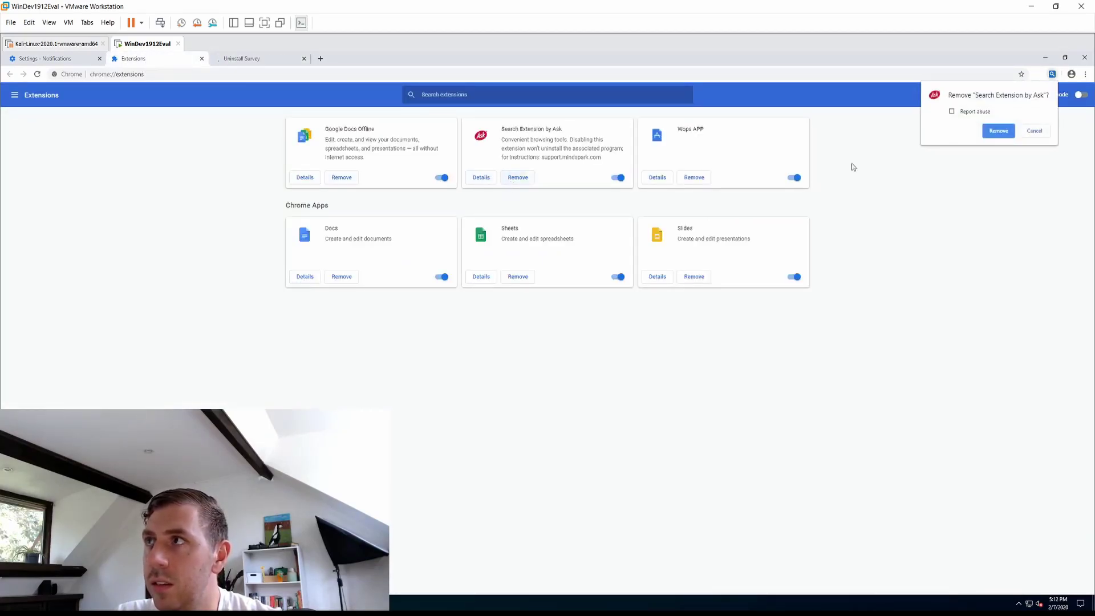
left_click(988, 135)
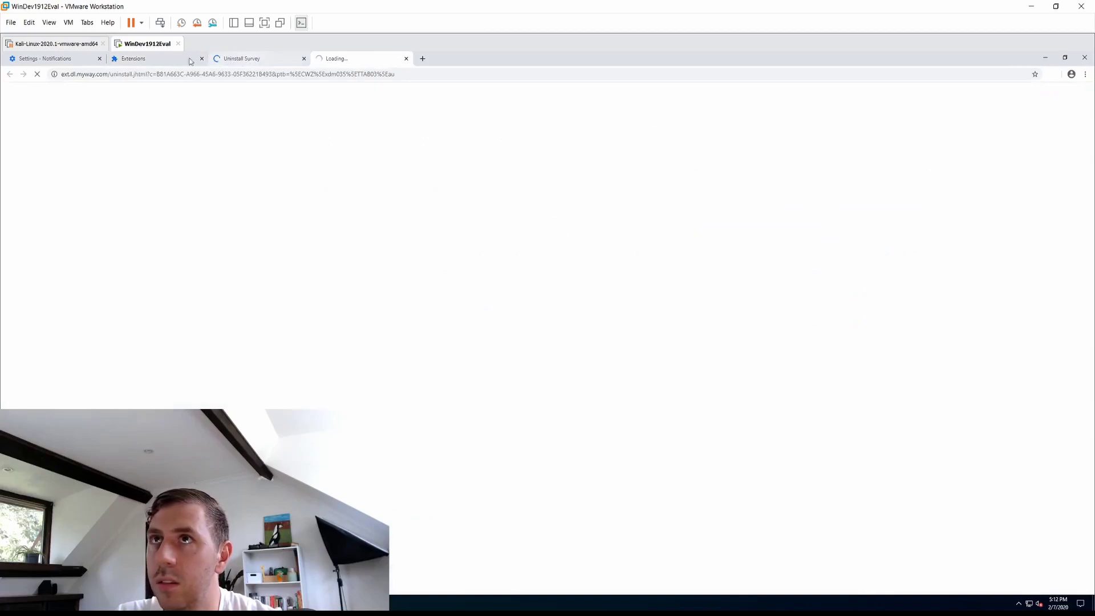
left_click(148, 59)
left_click(512, 179)
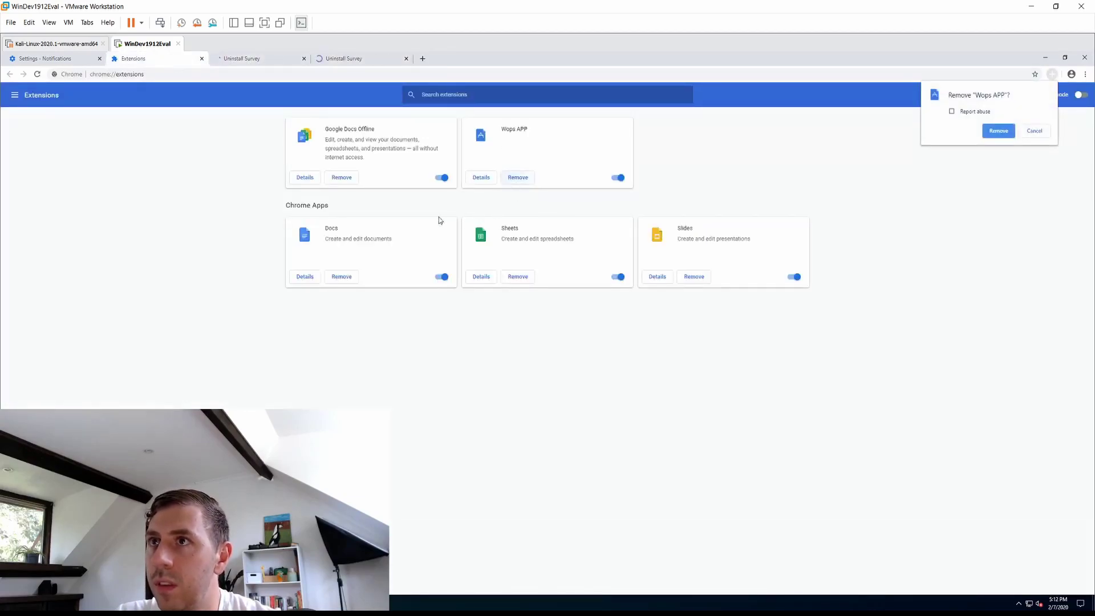
left_click(989, 135)
Step: Close the uninstall survey tabs that opened after the removals
left_click(221, 61)
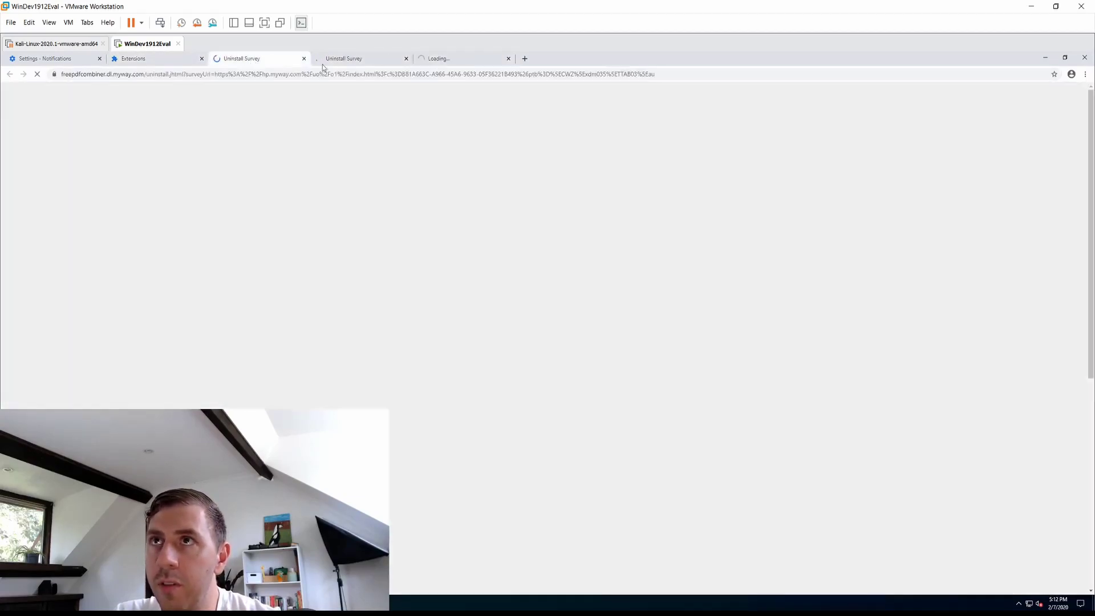
left_click(303, 59)
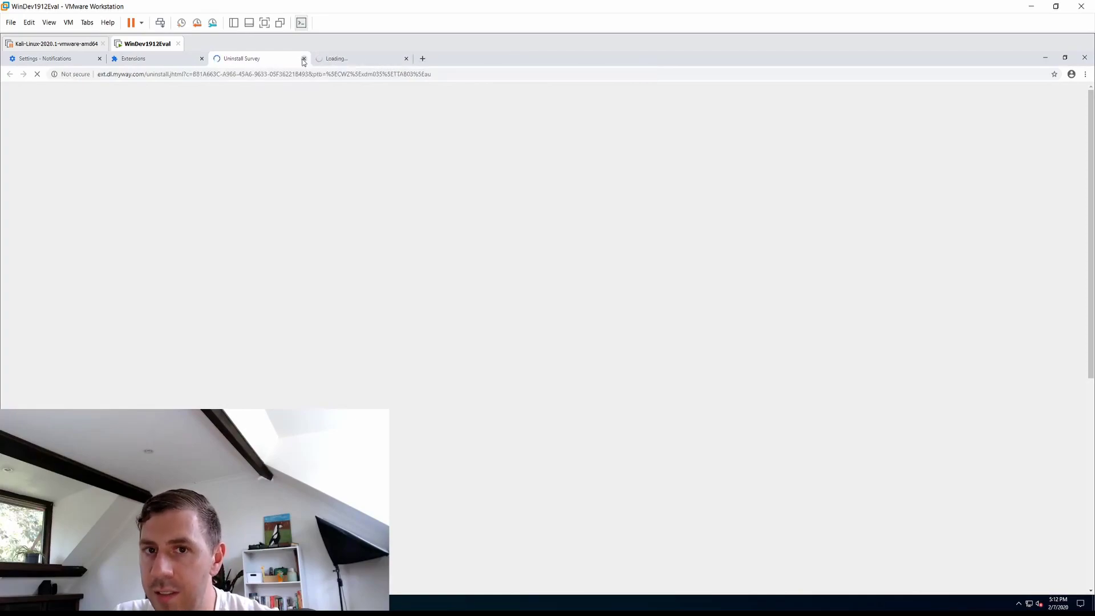
left_click(303, 59)
left_click(303, 60)
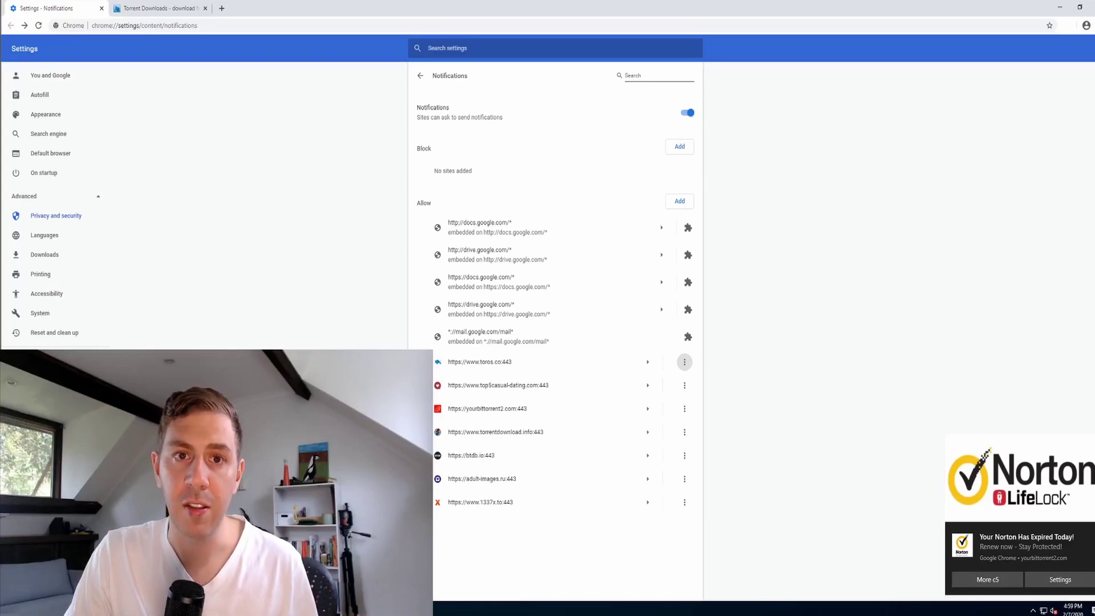
Step: Allow notifications from torrentdownloads.unblockit.bid in its Torrent Downloads tab
left_click(167, 10)
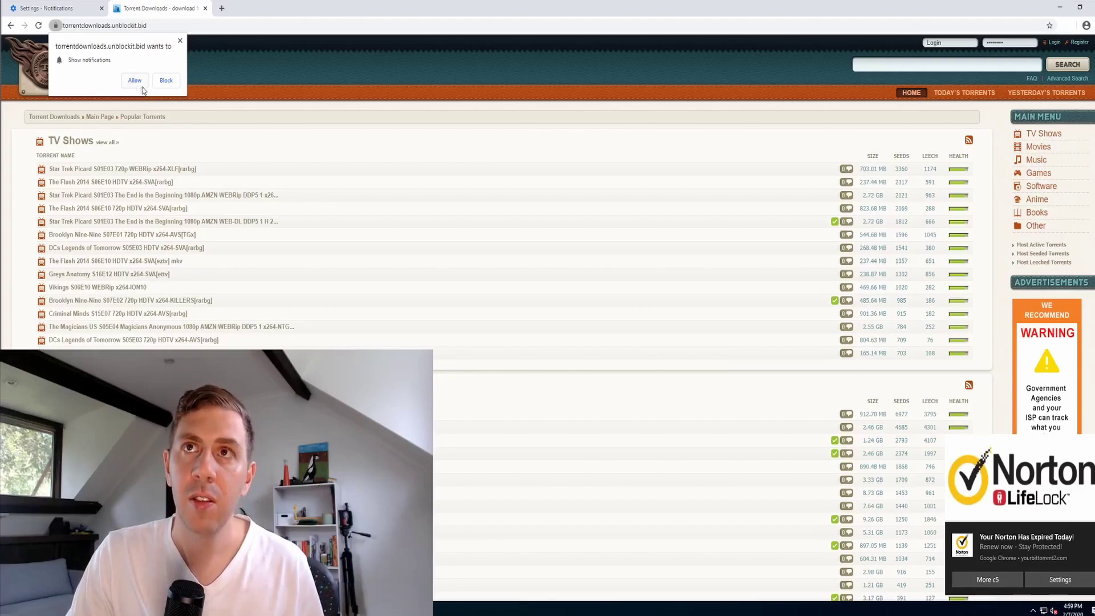
left_click(135, 82)
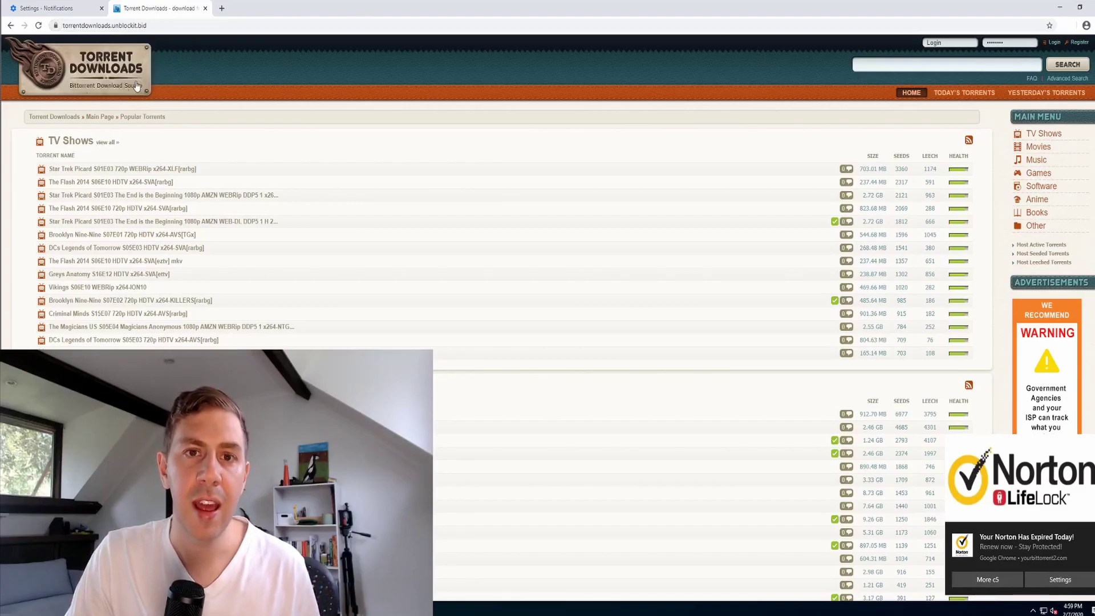